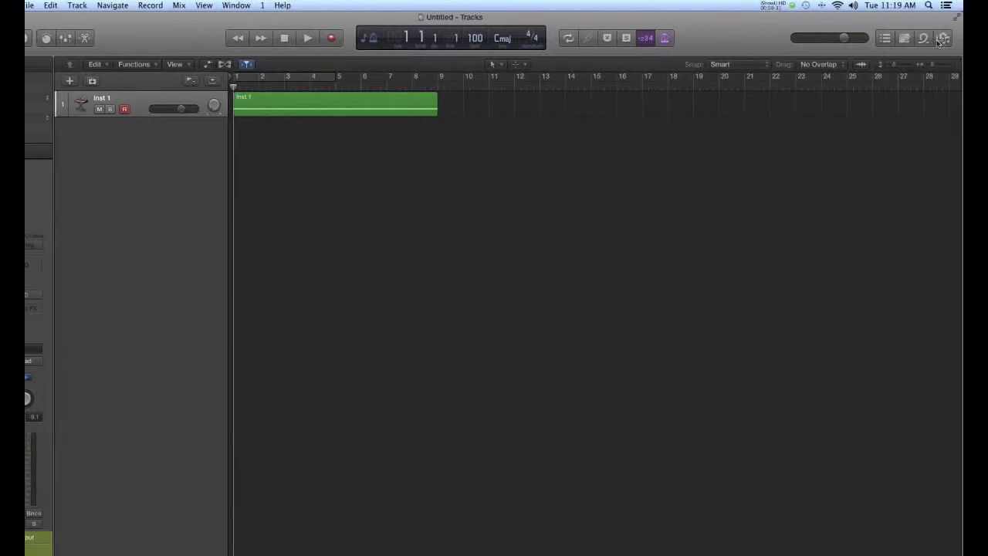
Search the Apple Loops library for "kick" and place Single Kick 01 at position 1 1 1 1 on a new track below Inst 1.
left_click(924, 38)
left_click(779, 81)
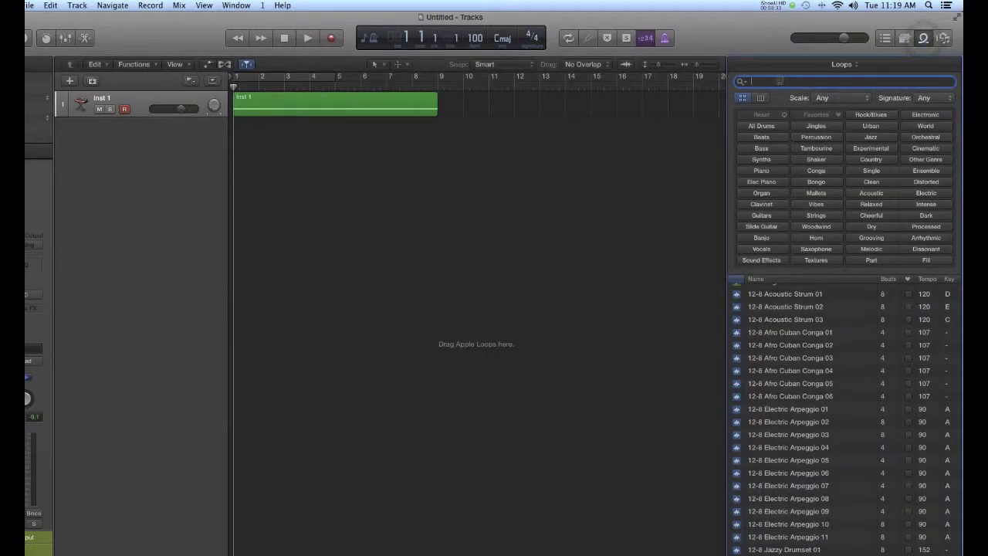
type("kick")
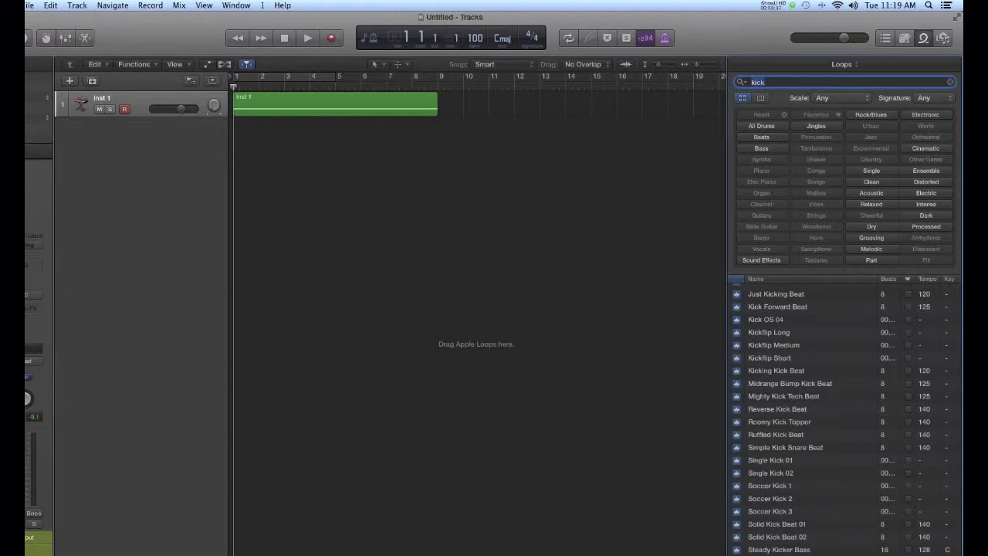
left_click(765, 460)
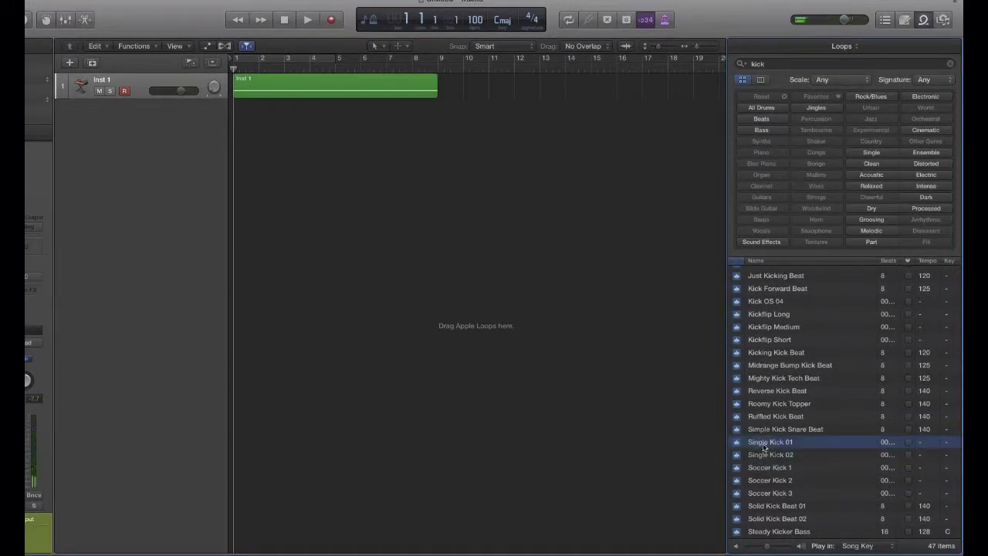
left_click_drag(764, 446, 259, 132)
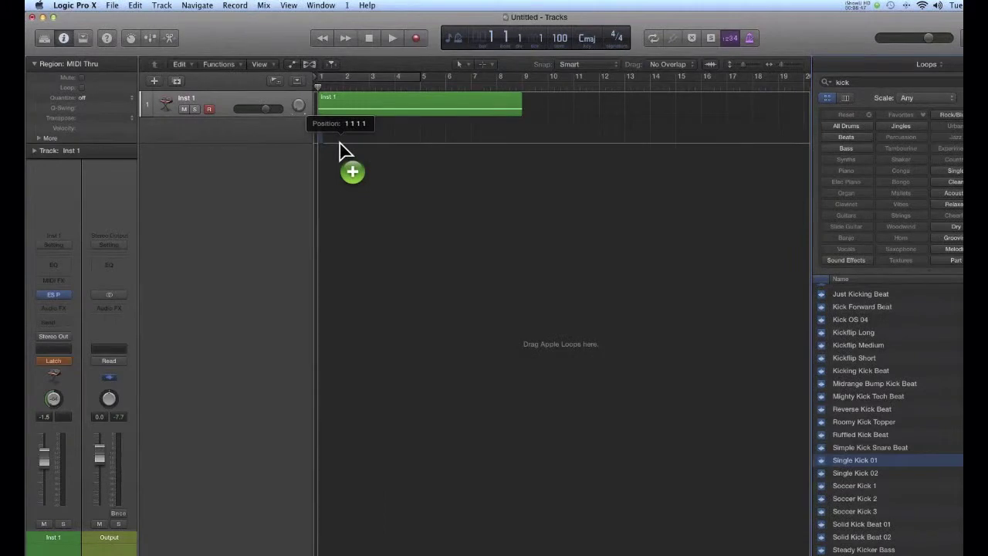
left_click_drag(345, 152, 322, 131)
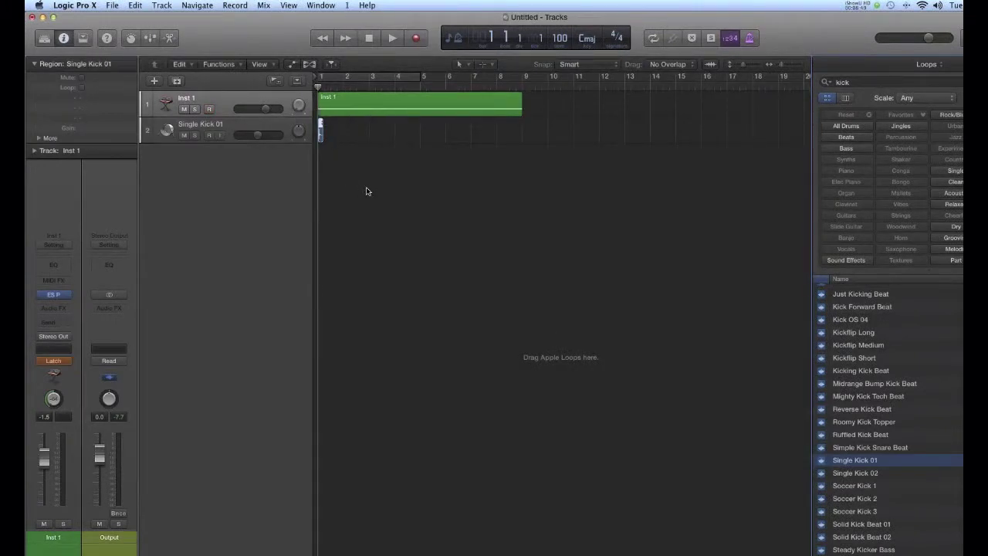
Repeat the Single Kick 01 region with 32 copies.
left_click(228, 139)
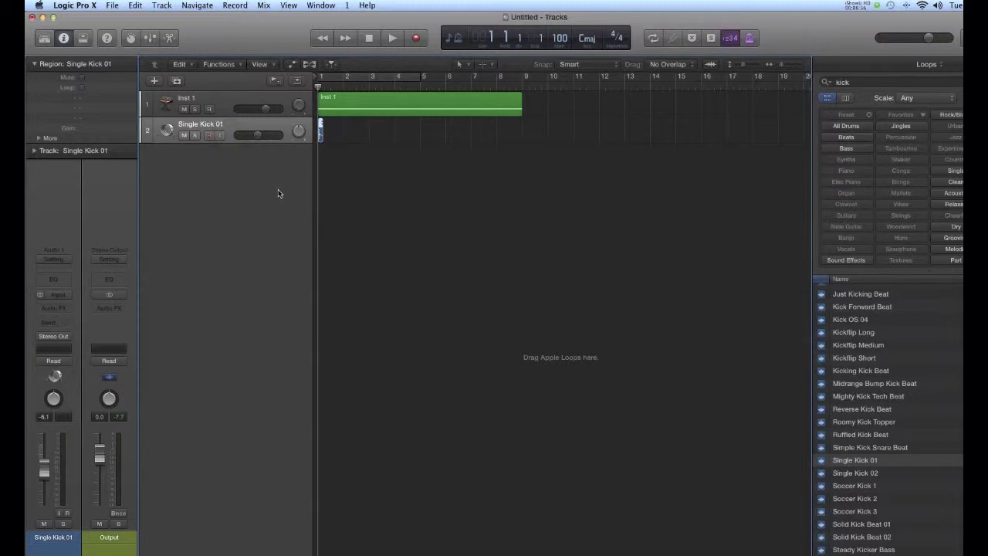
key("super+r")
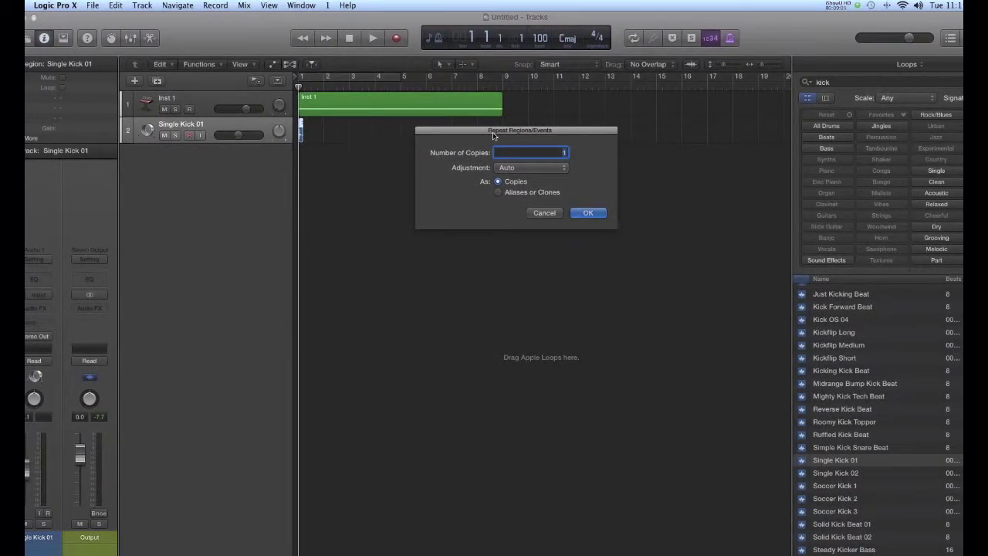
type("32")
key("Return")
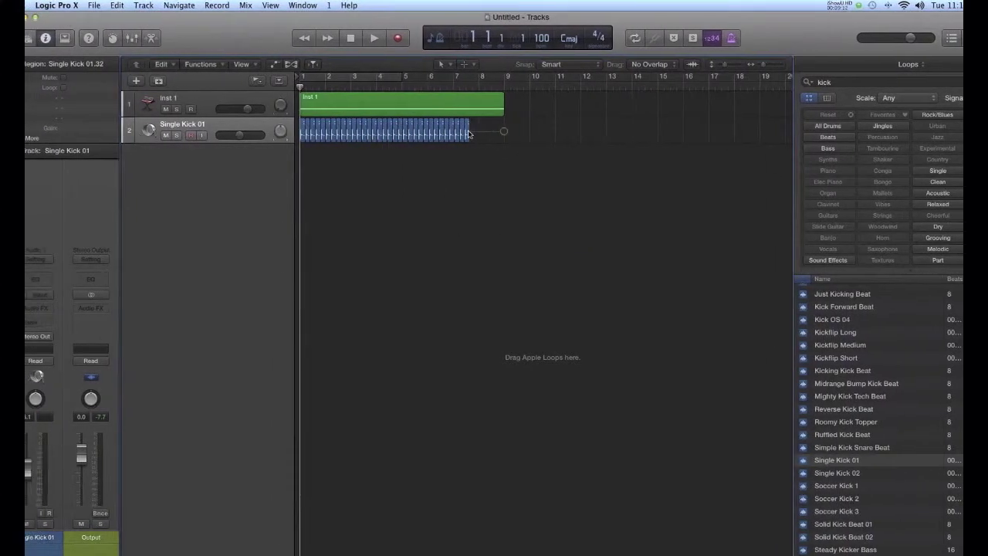
Duplicate the last six kick regions and butt the copies directly against the end of the existing kicks.
left_click_drag(494, 135, 436, 133)
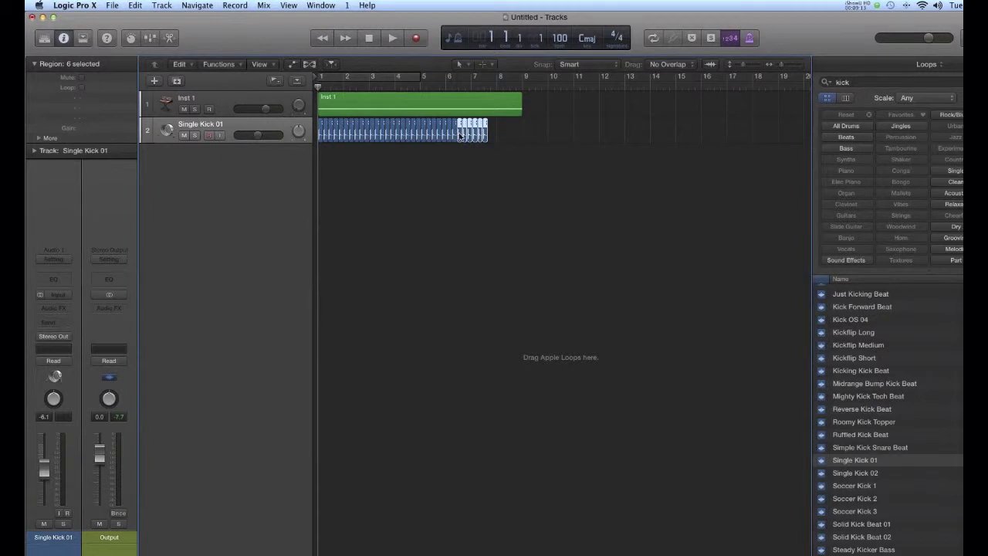
left_click_drag(460, 137, 525, 154)
key("z")
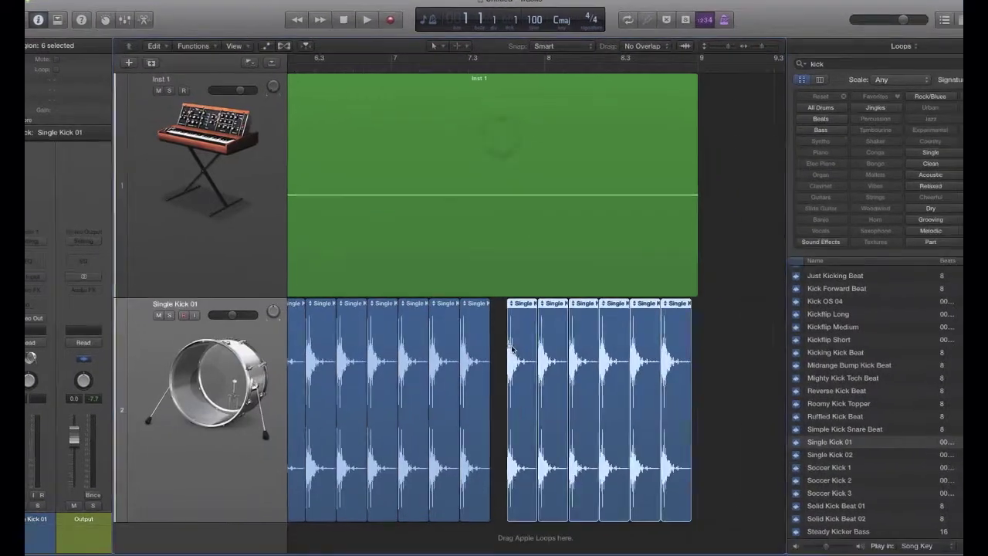
left_click_drag(549, 362, 488, 354)
left_click(710, 331)
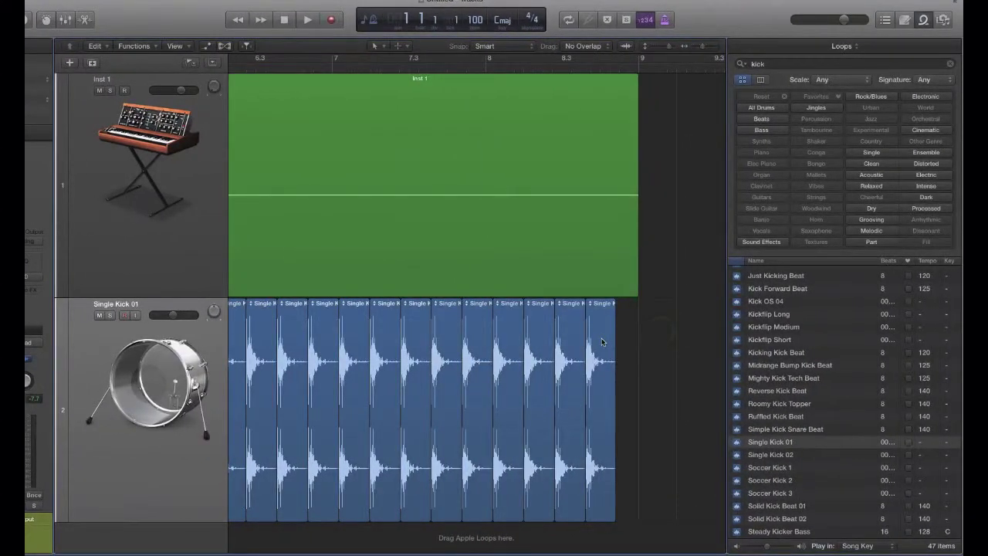
Copy the last kick region once more to fill the remaining gap up to bar 9.
left_click(602, 340)
left_click_drag(601, 341, 629, 342)
key("super+Left")
key("super+Left")
key("super+Left")
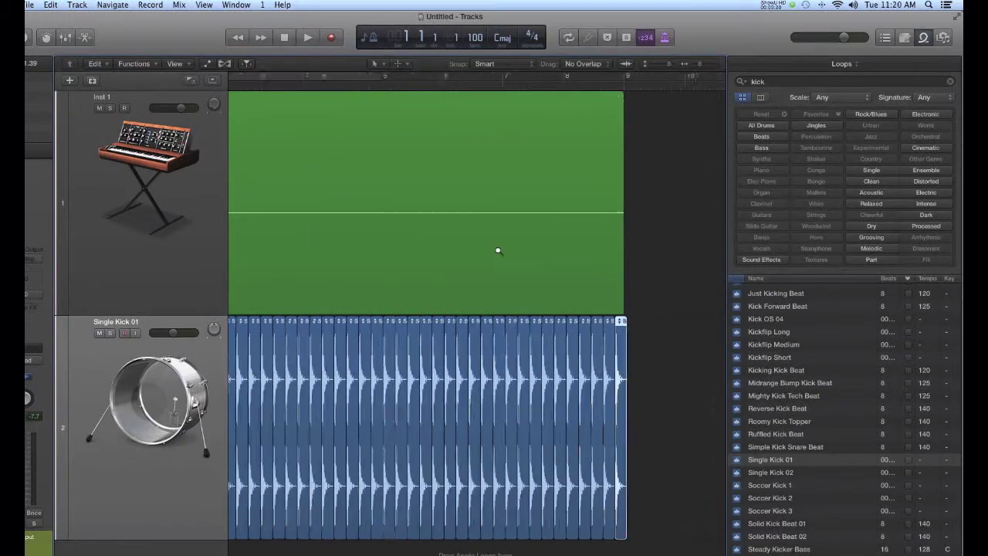
key("super+Left")
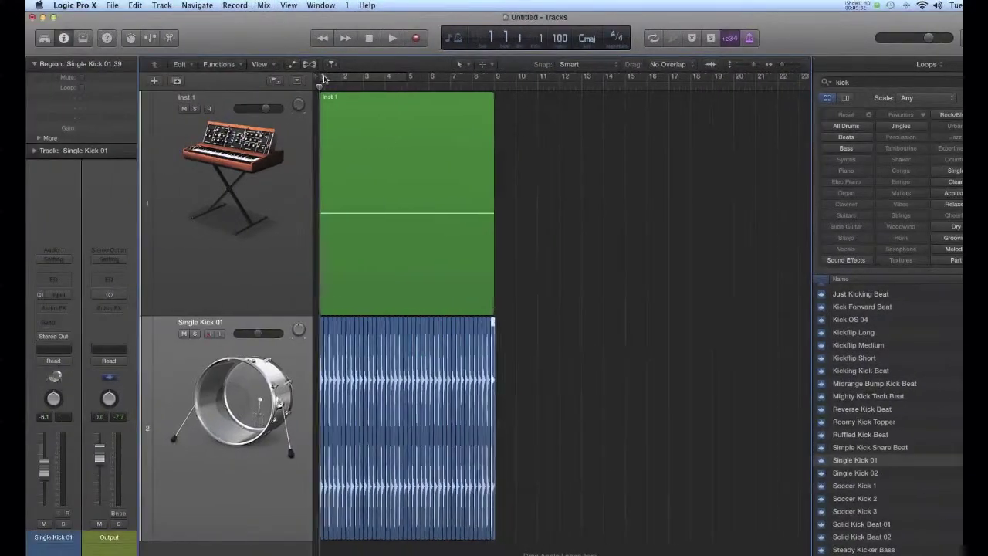
Play the Inst 1 and Single Kick 01 tracks together from the start, stopping around bar 4.
key("space")
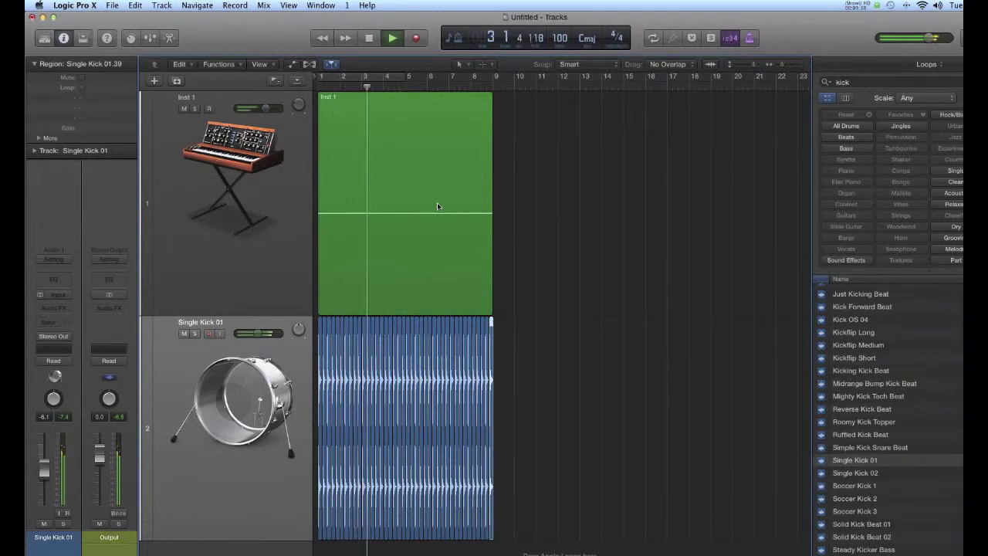
key("space")
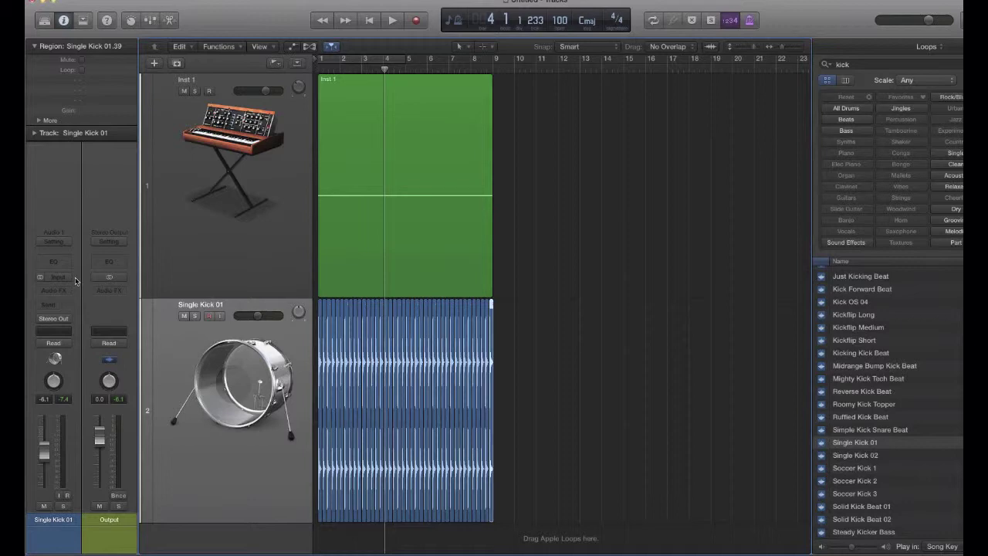
left_click(239, 225)
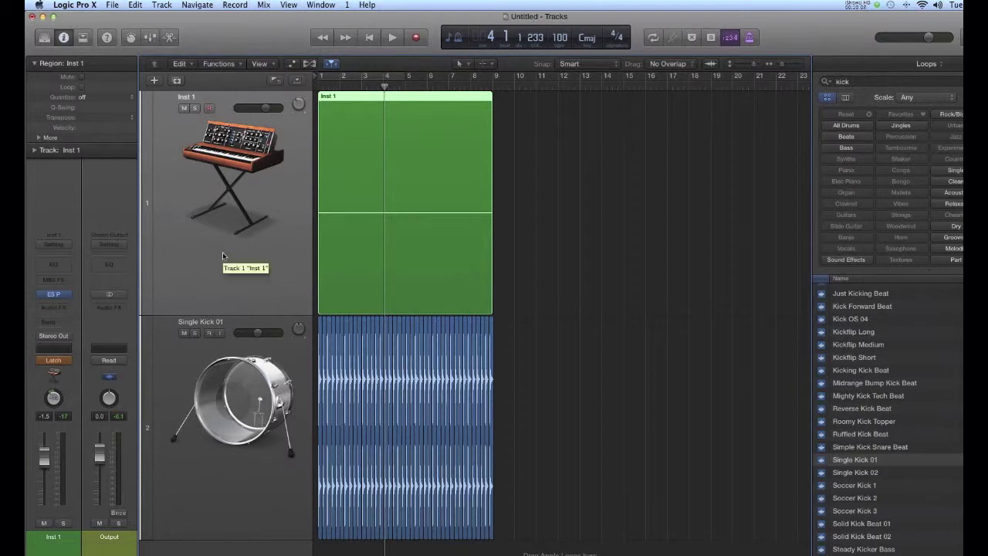
Set the Single Kick 01 track's output to No Output and add a send to Bus 10.
left_click(196, 442)
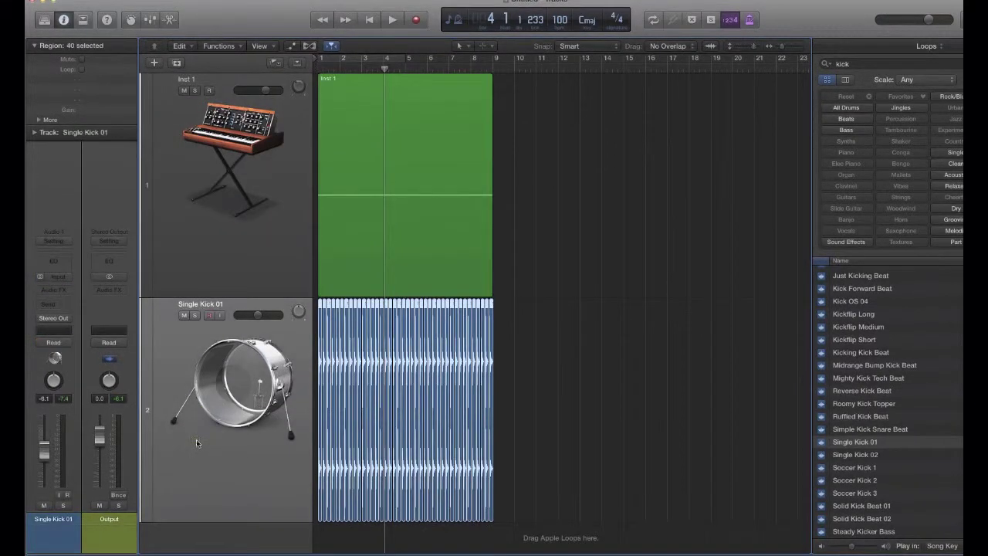
left_click(60, 323)
left_click(80, 334)
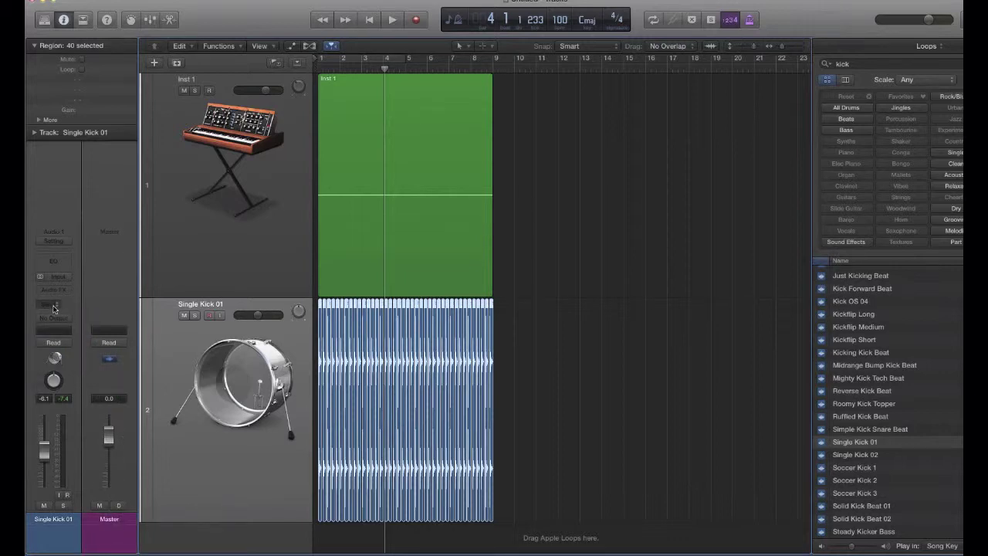
left_click(53, 308)
mouse_move(77, 359)
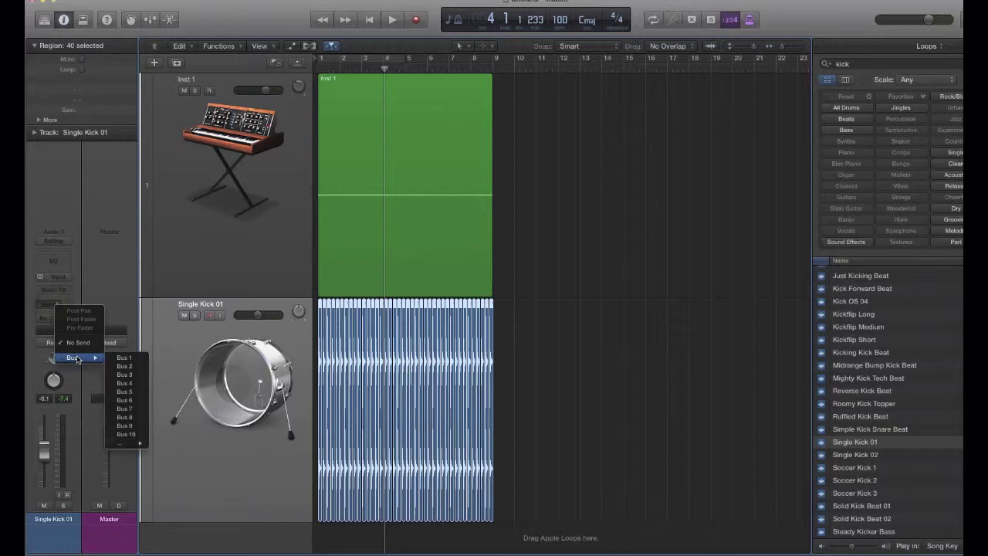
left_click(127, 435)
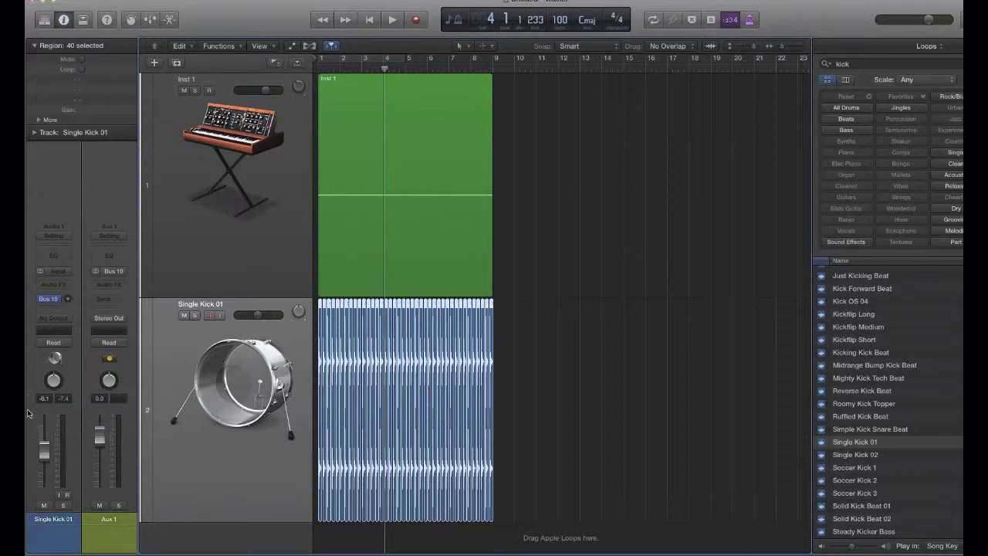
Reset the kick's Bus 10 send level to its default and set the Aux 1 channel's output to No Output.
left_click(69, 301, "alt")
left_click(116, 325)
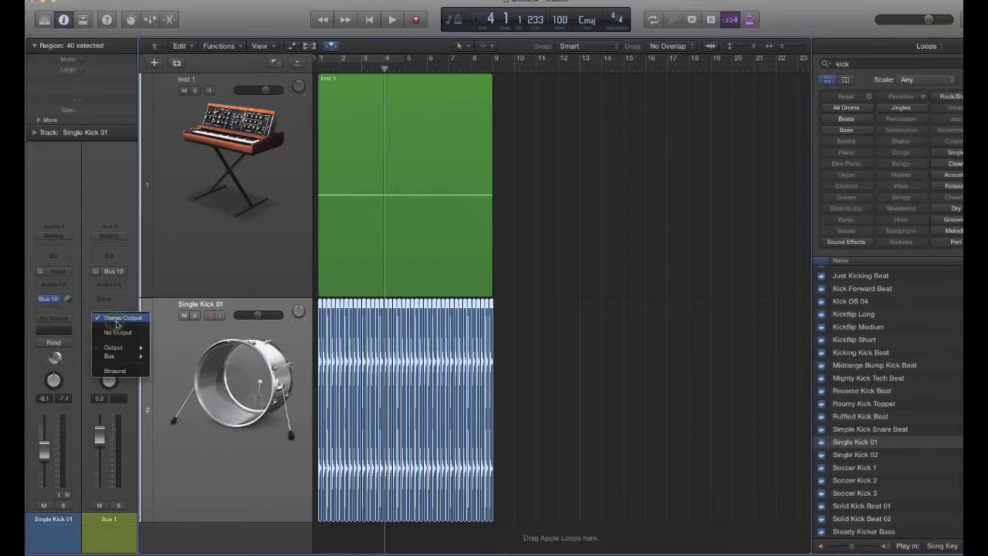
left_click(125, 333)
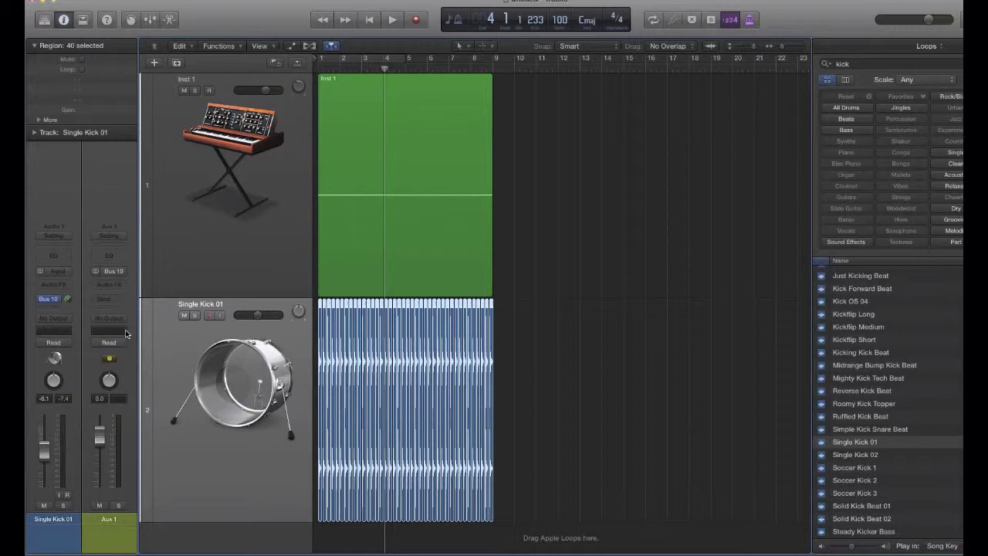
Rename the Aux 1 channel as SC KICK and play briefly to check that the kick signal reaches it.
double_click(111, 520)
type("SC KICK")
key("Return")
key("space")
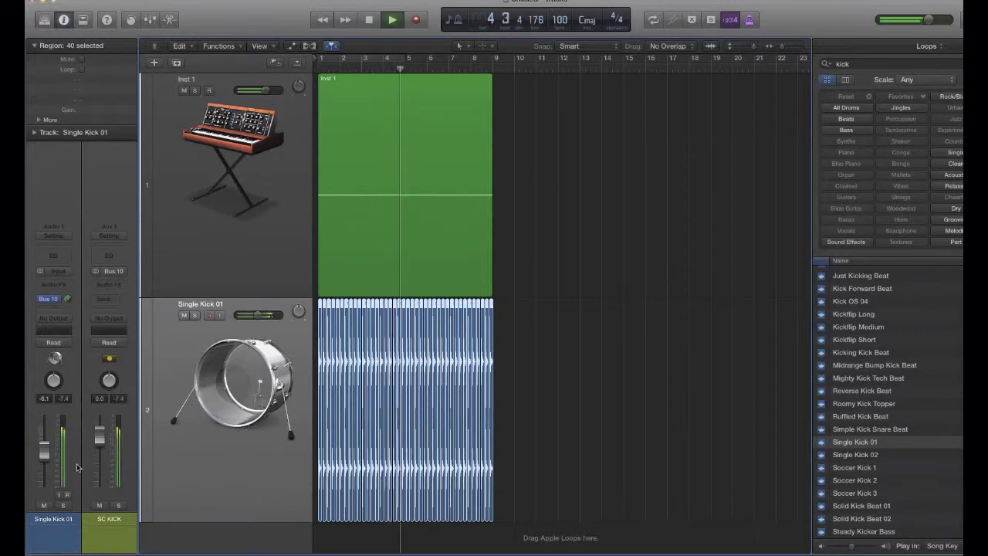
key("space")
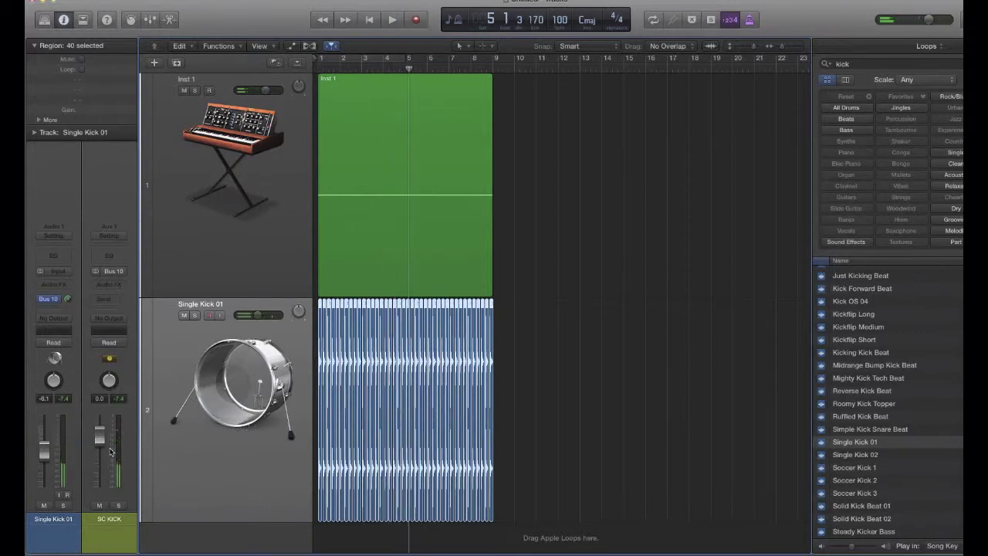
Insert a stereo Compressor on the Inst 1 track and set its side chain source to Bus 10.
left_click(249, 279)
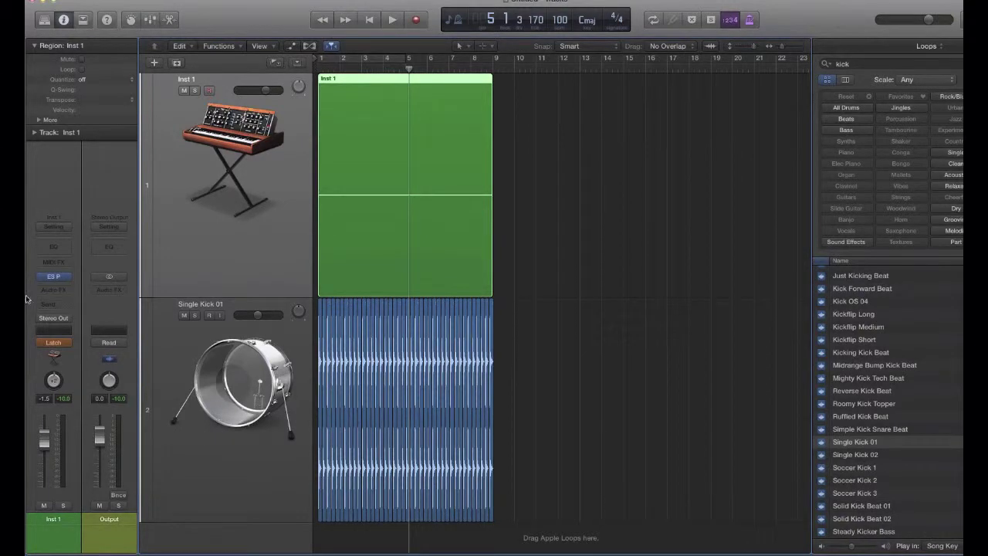
left_click(56, 290)
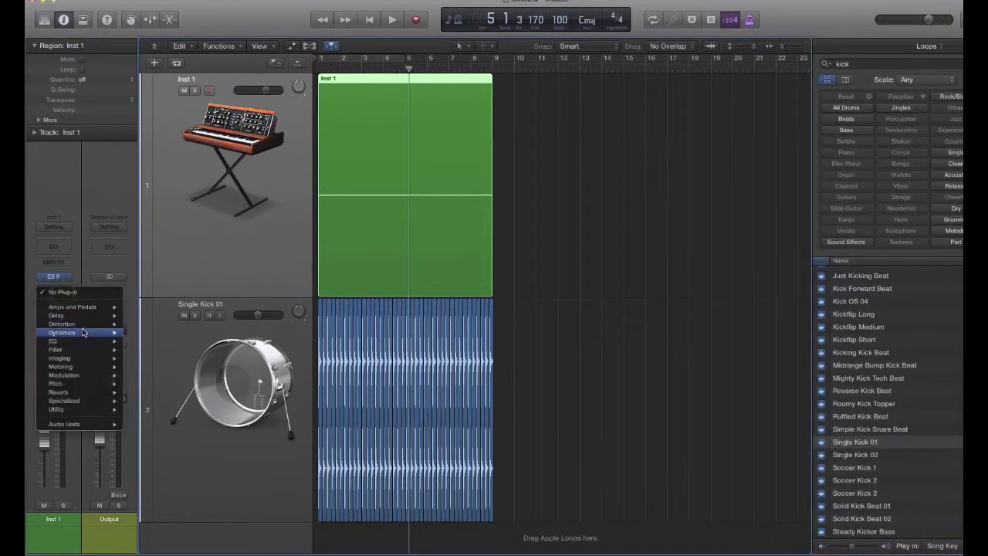
mouse_move(83, 333)
mouse_move(151, 341)
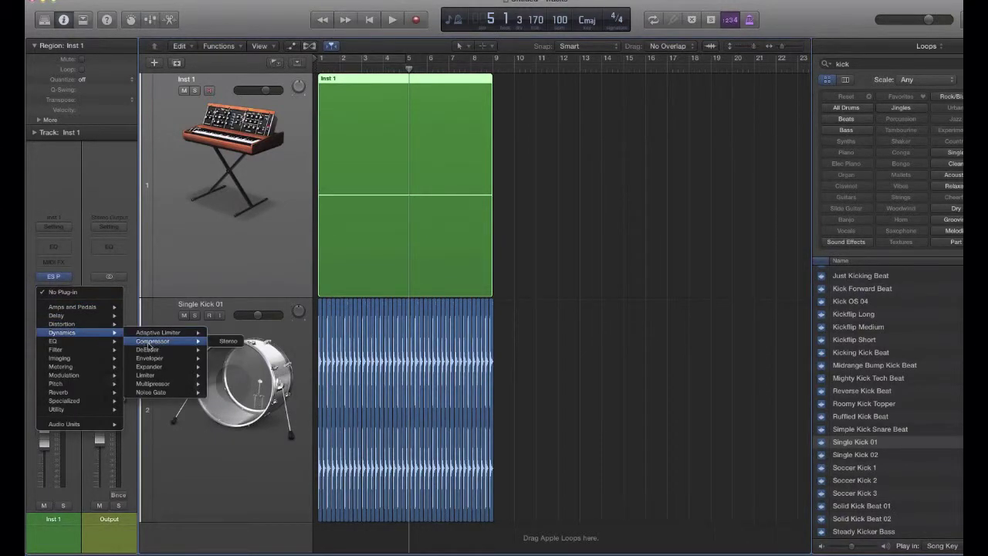
left_click(234, 342)
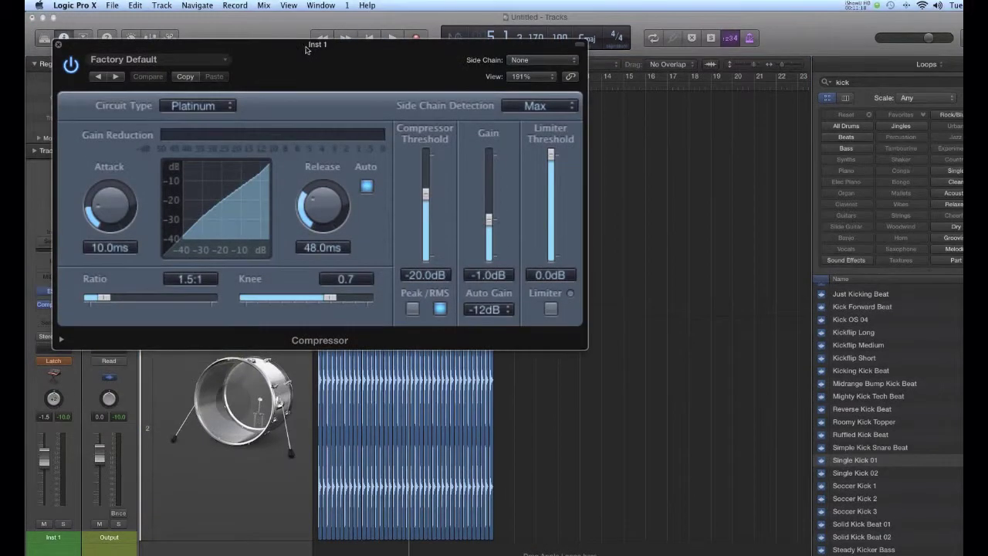
left_click_drag(306, 48, 674, 62)
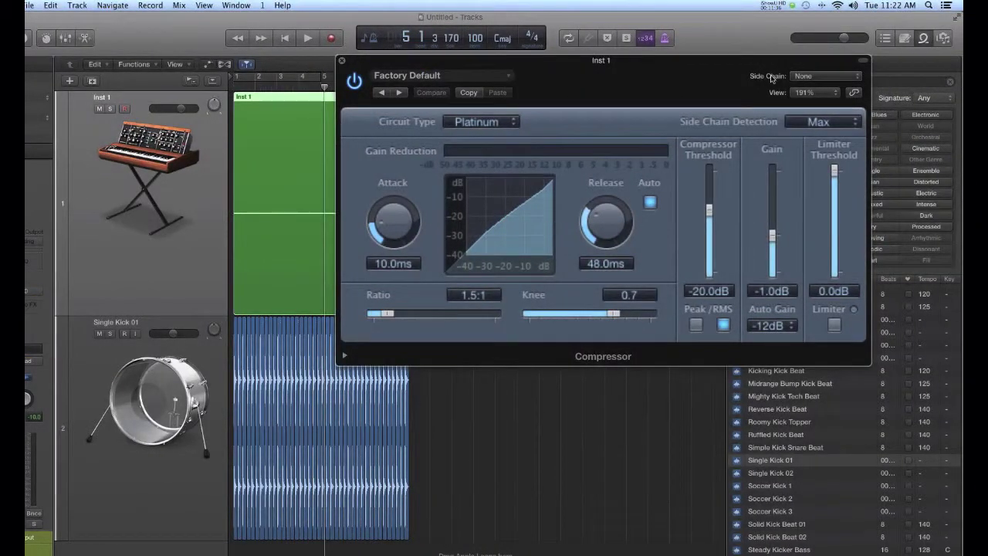
left_click(846, 76)
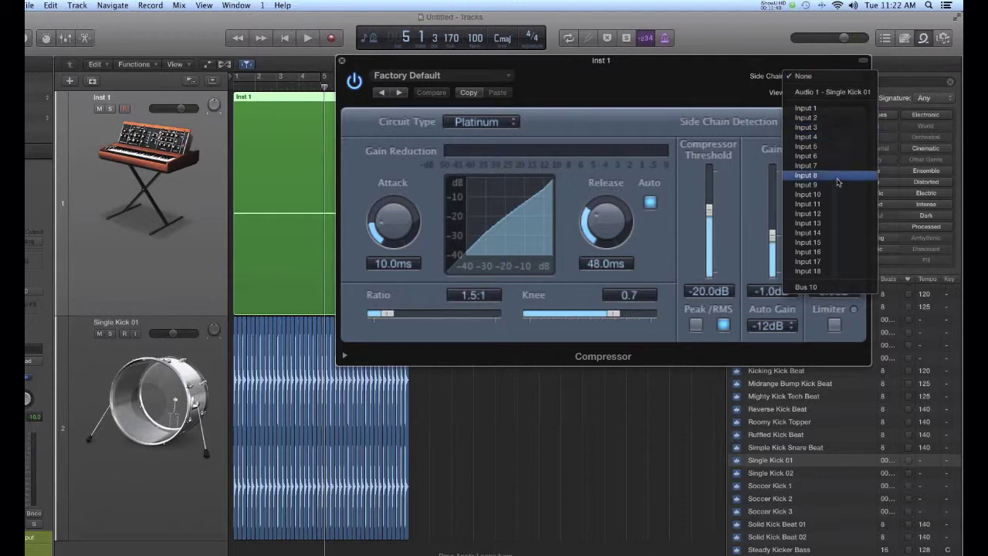
left_click(826, 287)
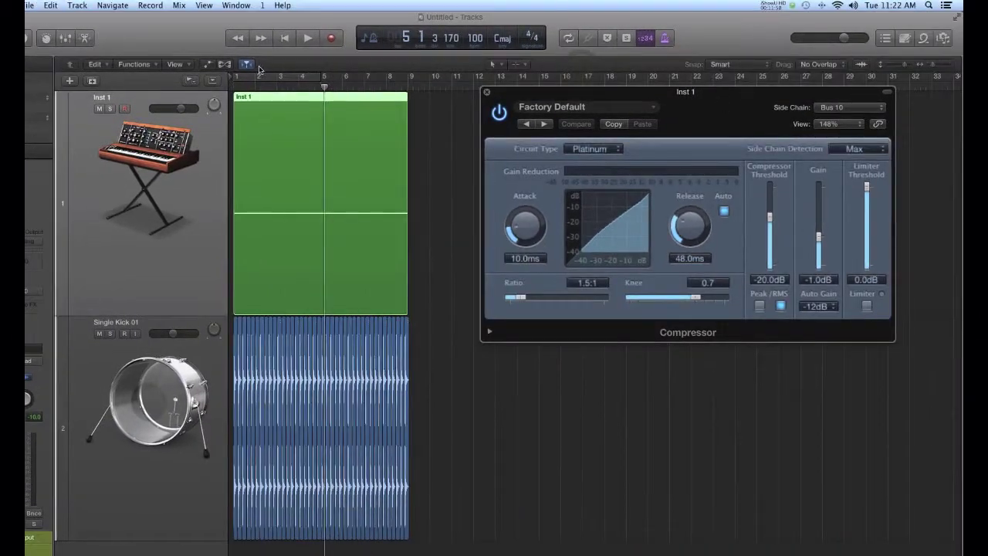
During playback from the start, set the compressor's ratio to 3.2:1, attack to 5.5 ms and threshold to -25.5 dB.
key("Return")
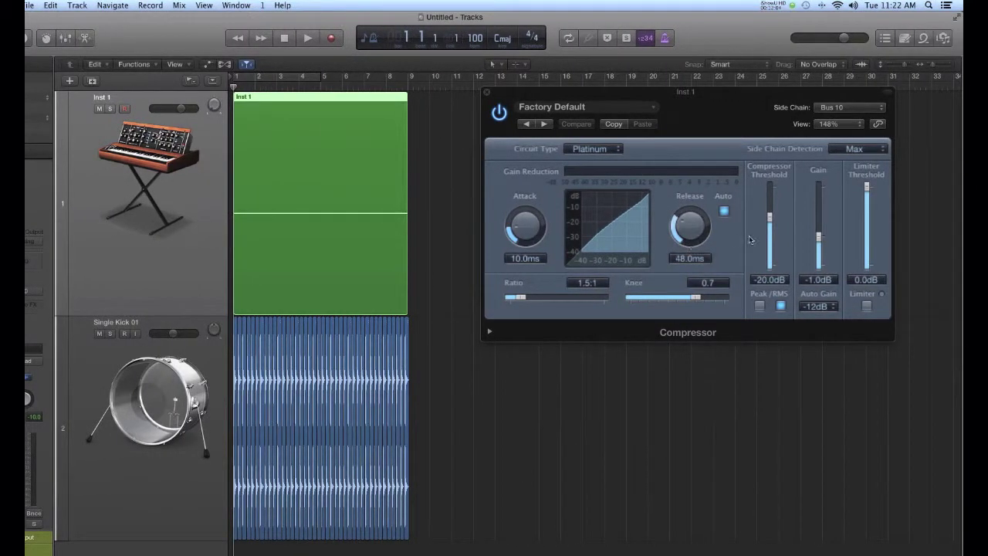
key("space")
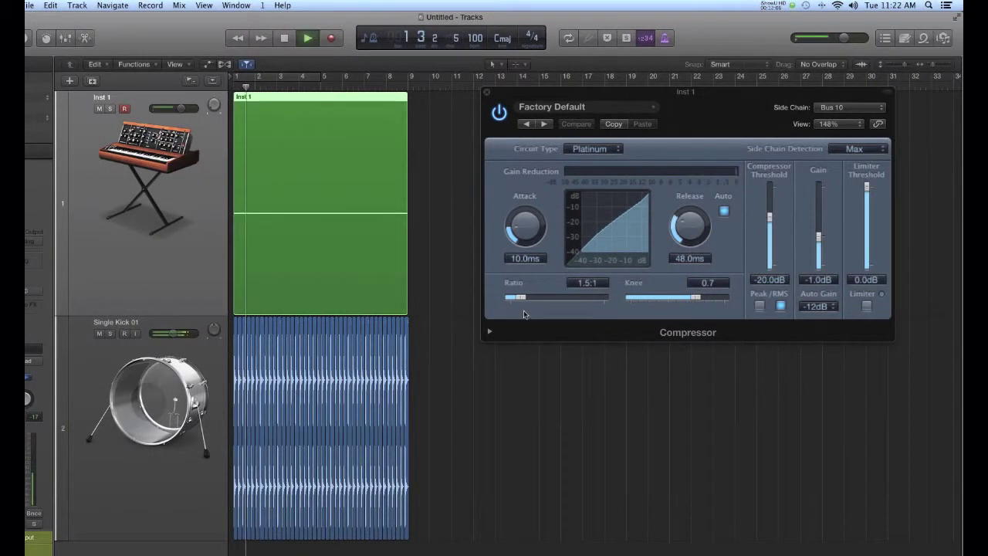
left_click_drag(507, 301, 543, 282)
left_click_drag(525, 215, 524, 221)
left_click_drag(769, 217, 769, 227)
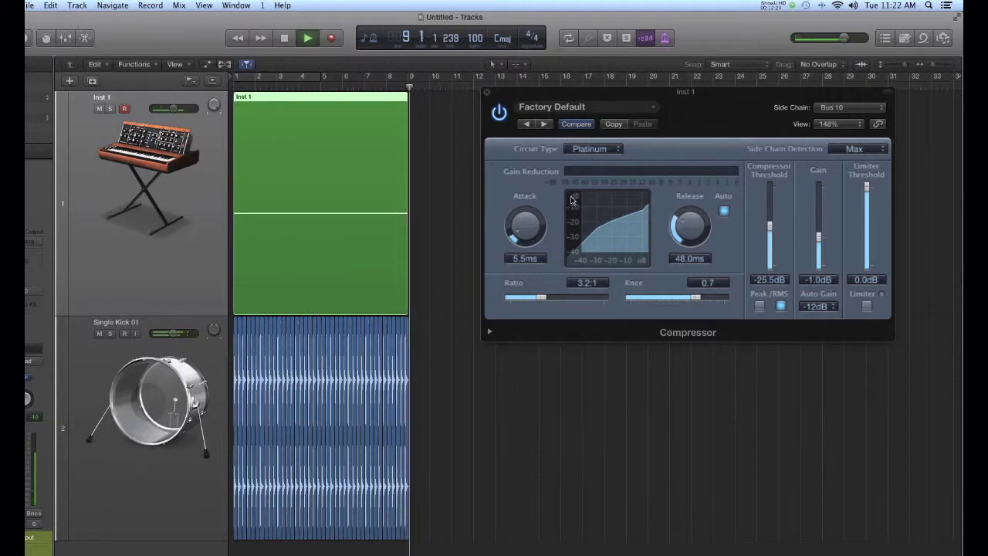
key("space")
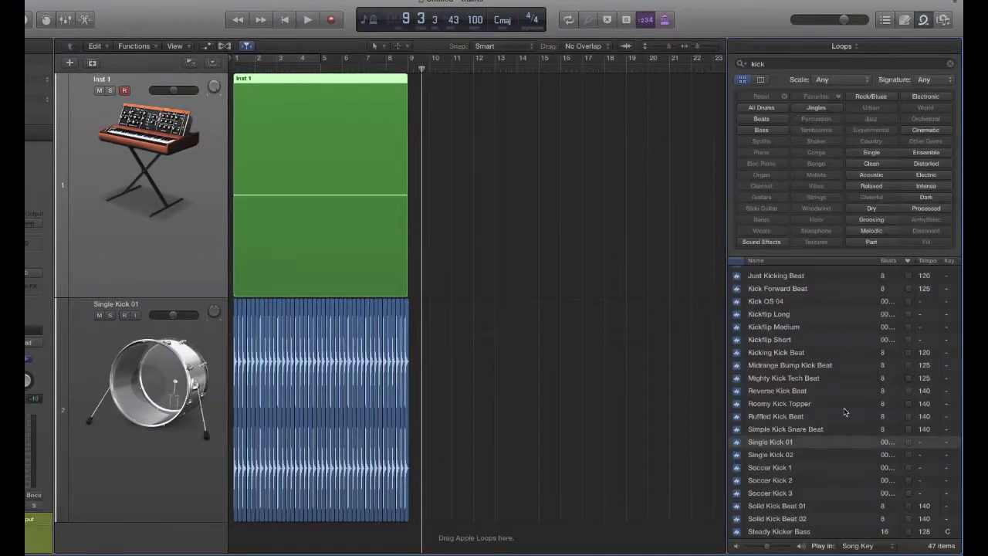
Add the Kick Forward Beat loop on a new track at bar 1 and copy it end to end up to bar 9.
scroll(844, 412, "down", 4)
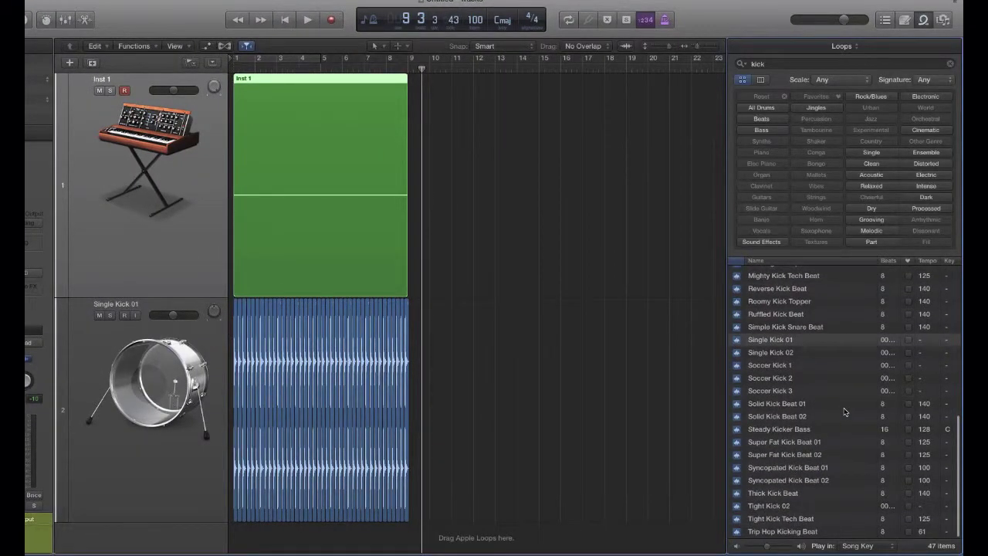
scroll(755, 421, "up", 7)
left_click_drag(777, 446, 244, 538)
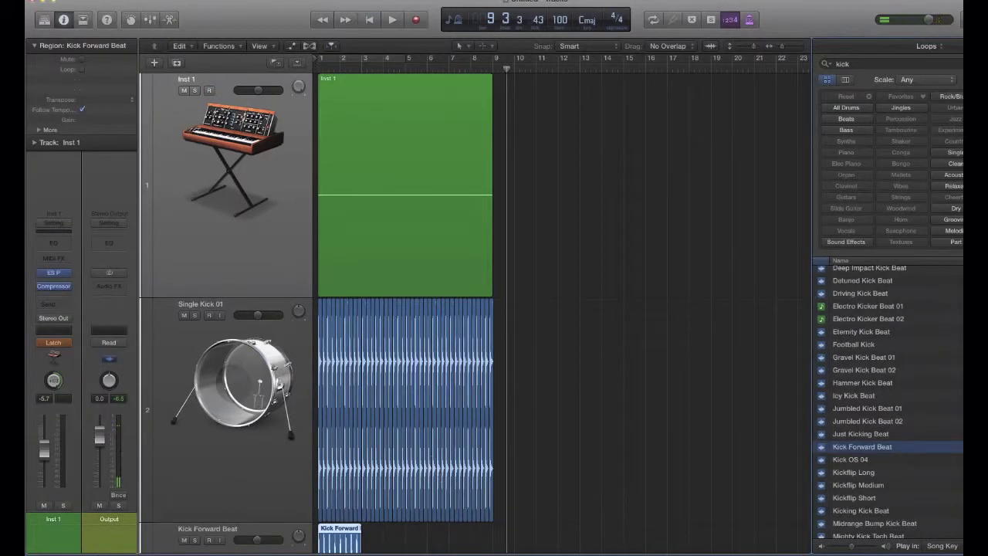
left_click_drag(337, 536, 381, 537)
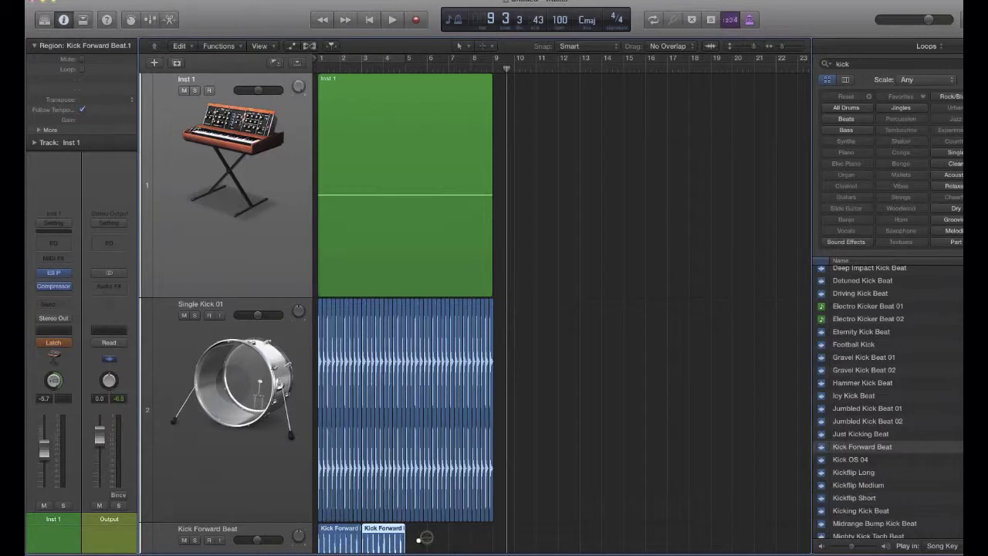
left_click(419, 539, "ctrl+alt")
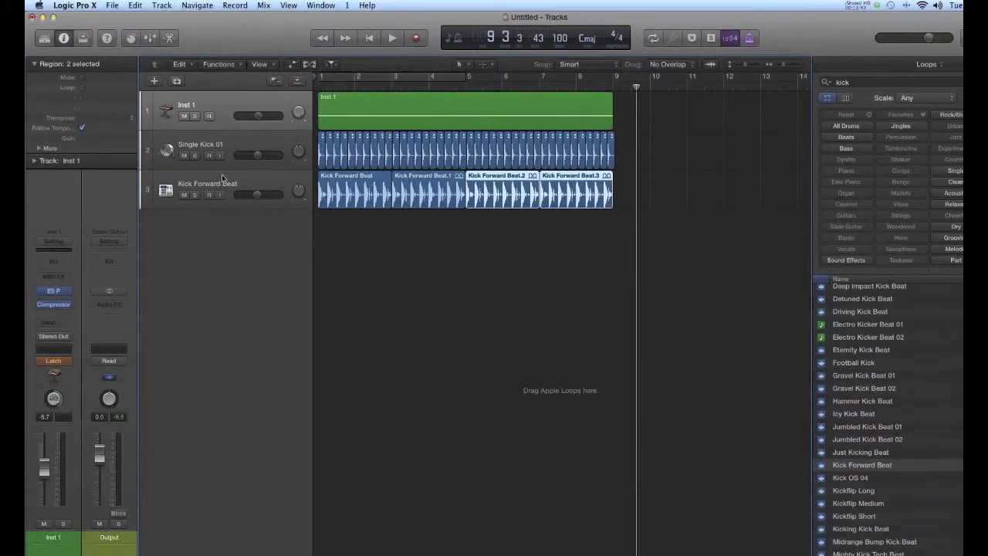
Select the Kick Forward Beat track and play the arrangement from the start to hear the synth ducking with the added loop.
left_click(222, 177)
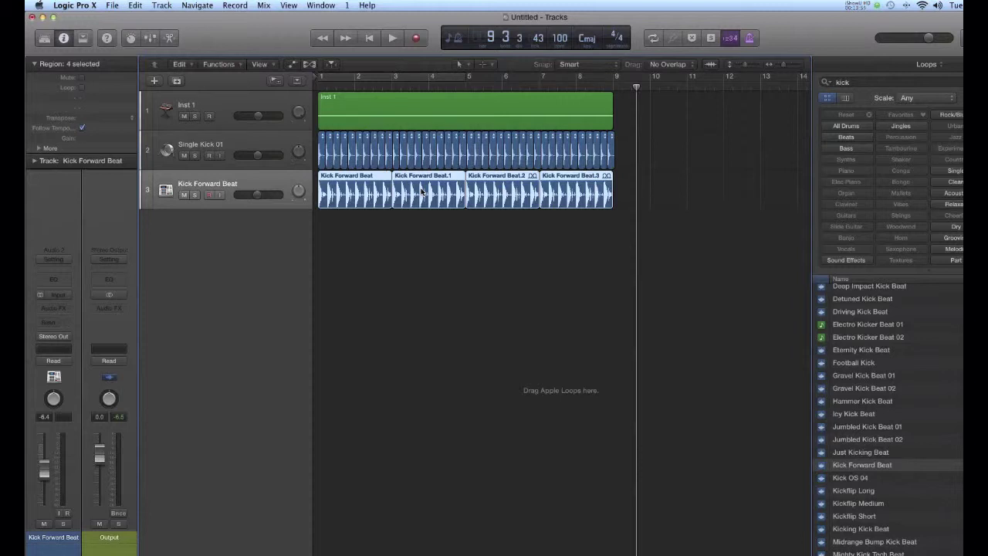
key("Return")
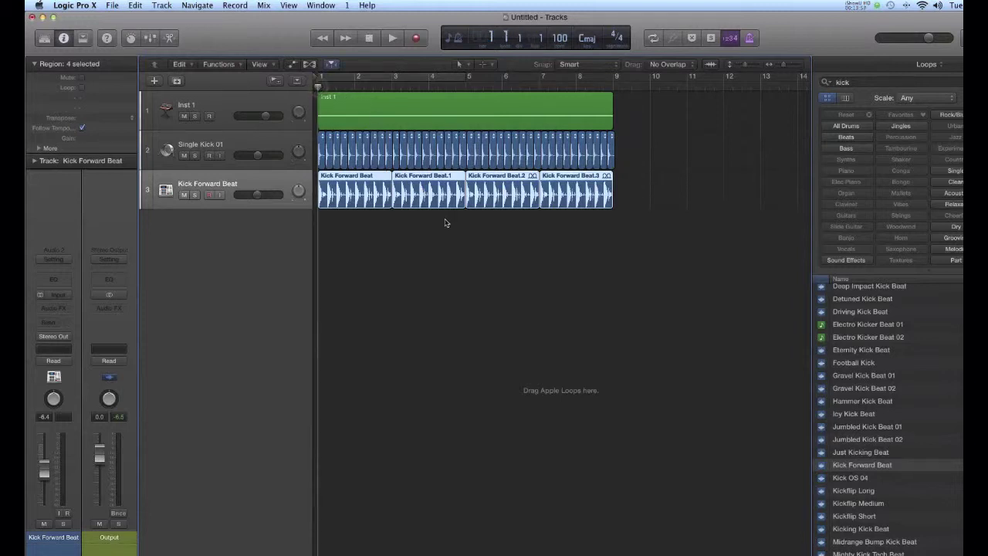
key("space")
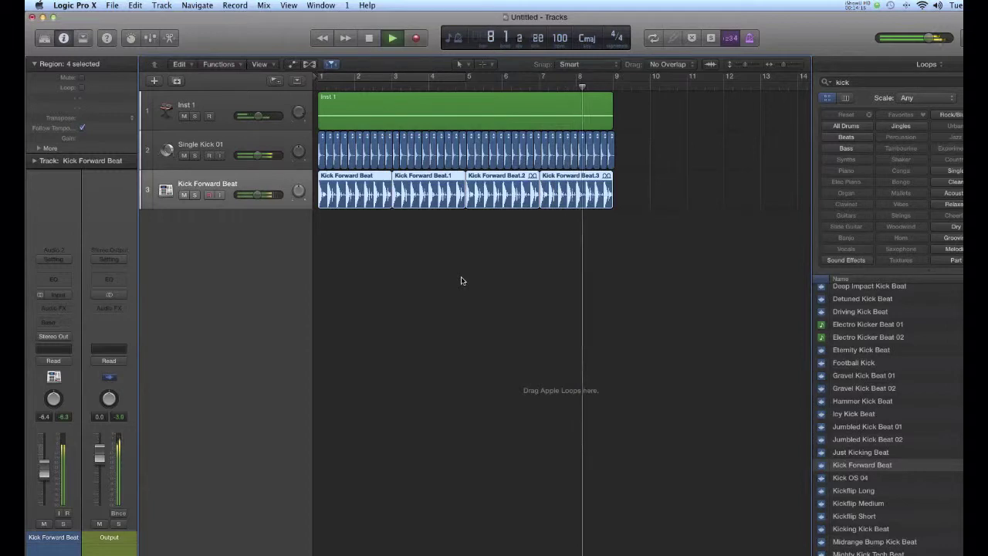
key("space")
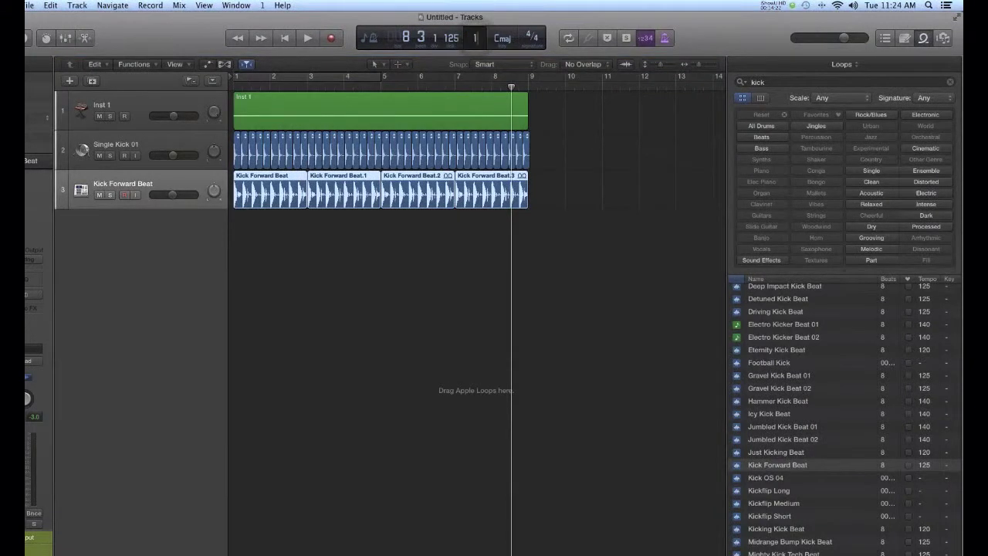
Set the project tempo to 150 and play the arrangement from the start.
left_click_drag(476, 37, 476, 35)
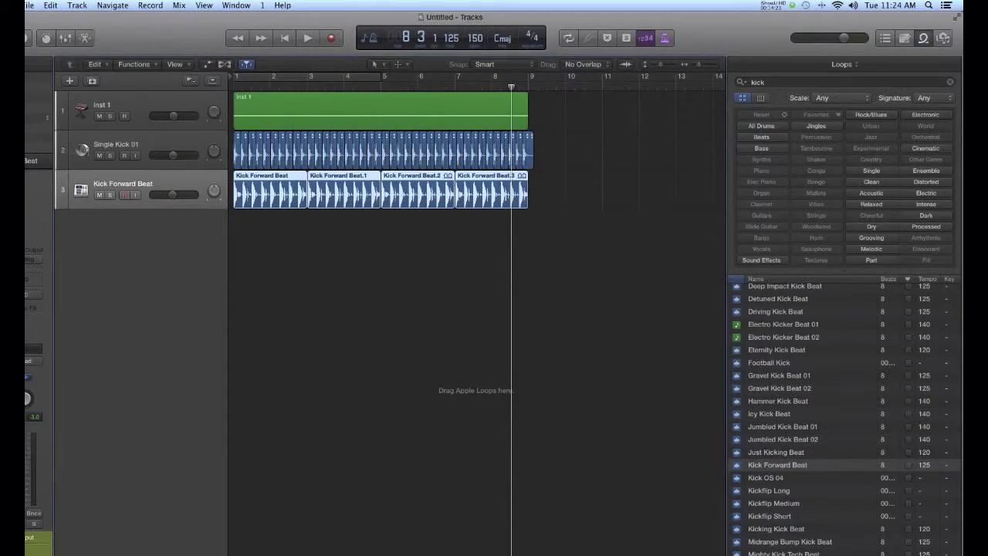
key("space")
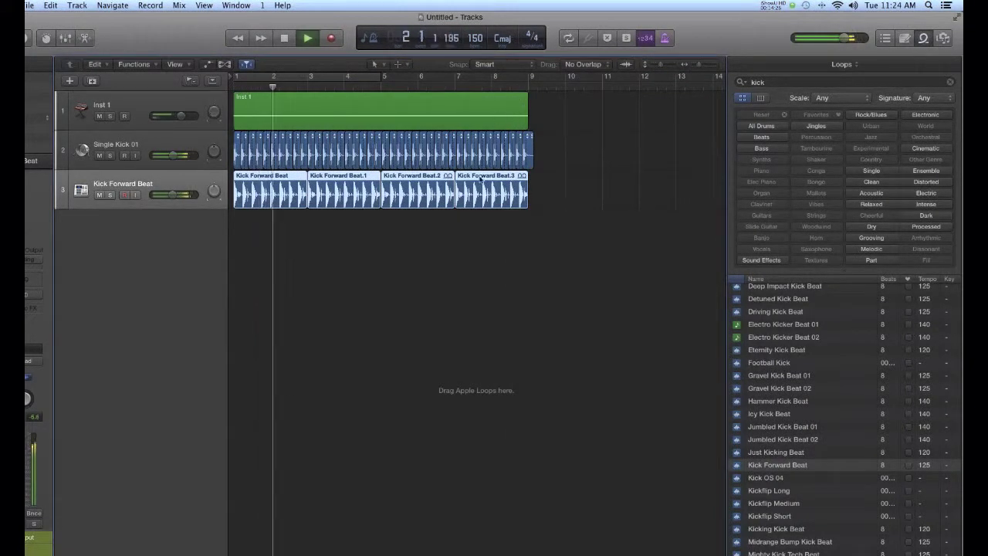